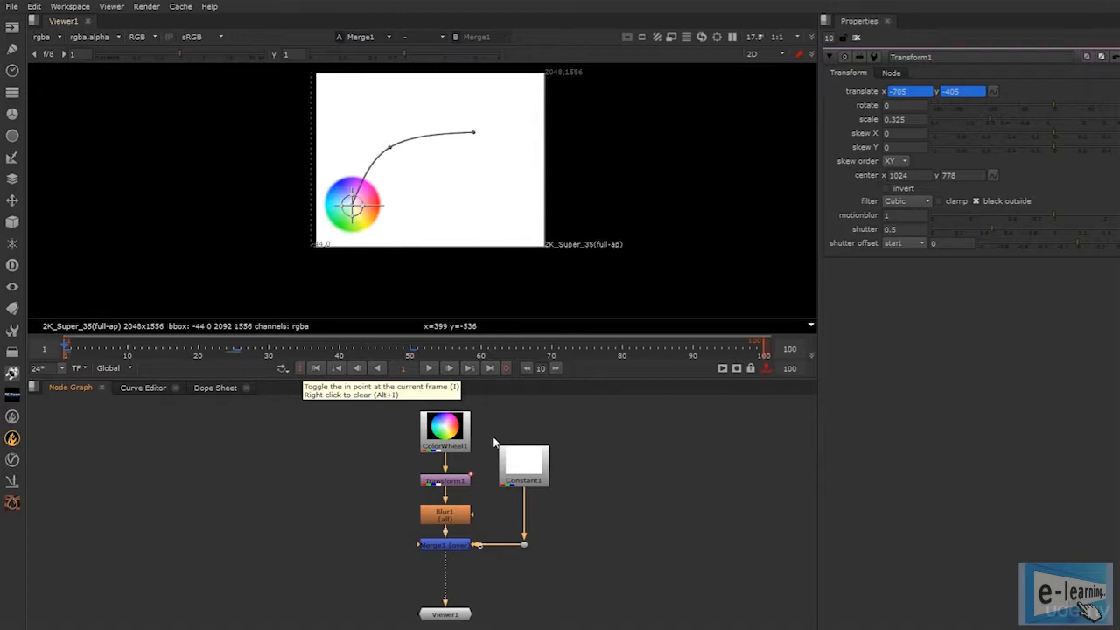
# - Play the existing color wheel animation forward and backward with pauses, and return to frame 1
pyautogui.click(429, 371)
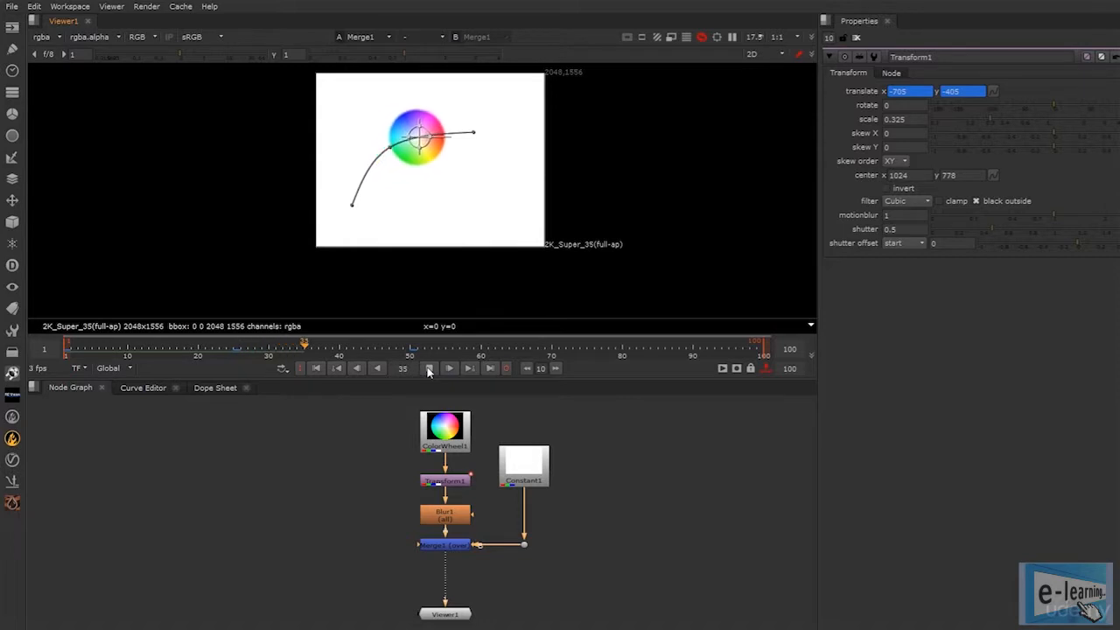
pyautogui.click(429, 371)
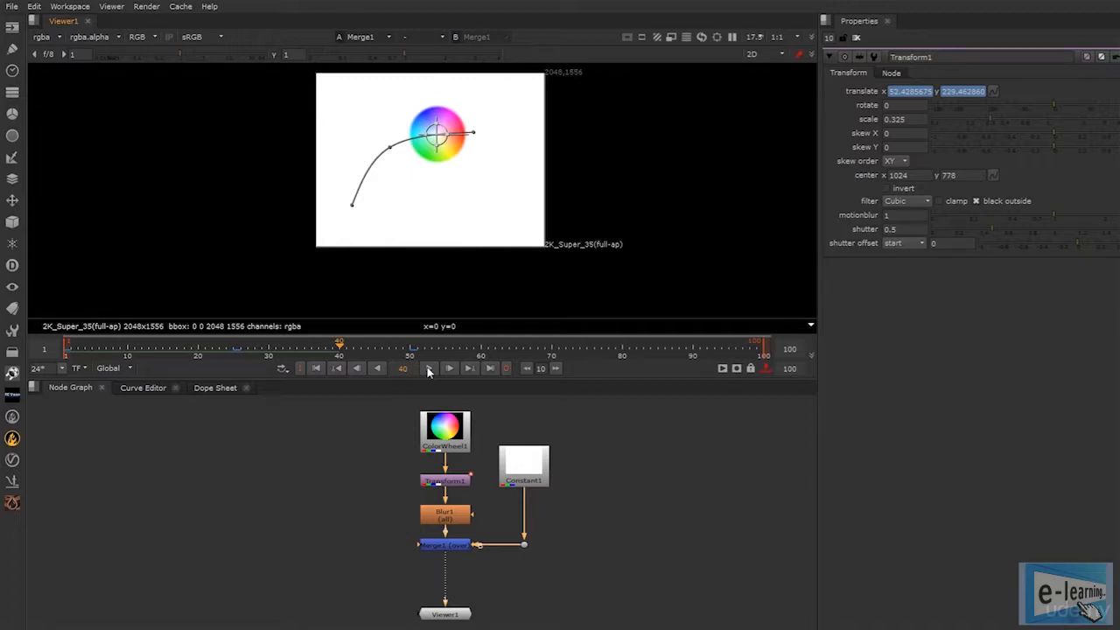
pyautogui.click(429, 370)
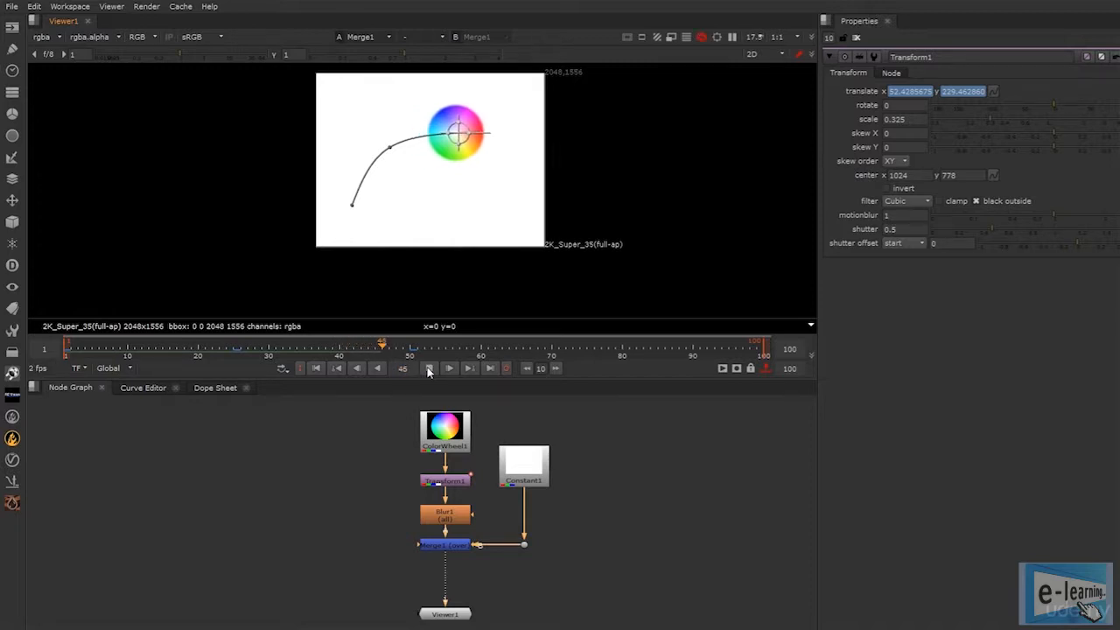
pyautogui.click(429, 369)
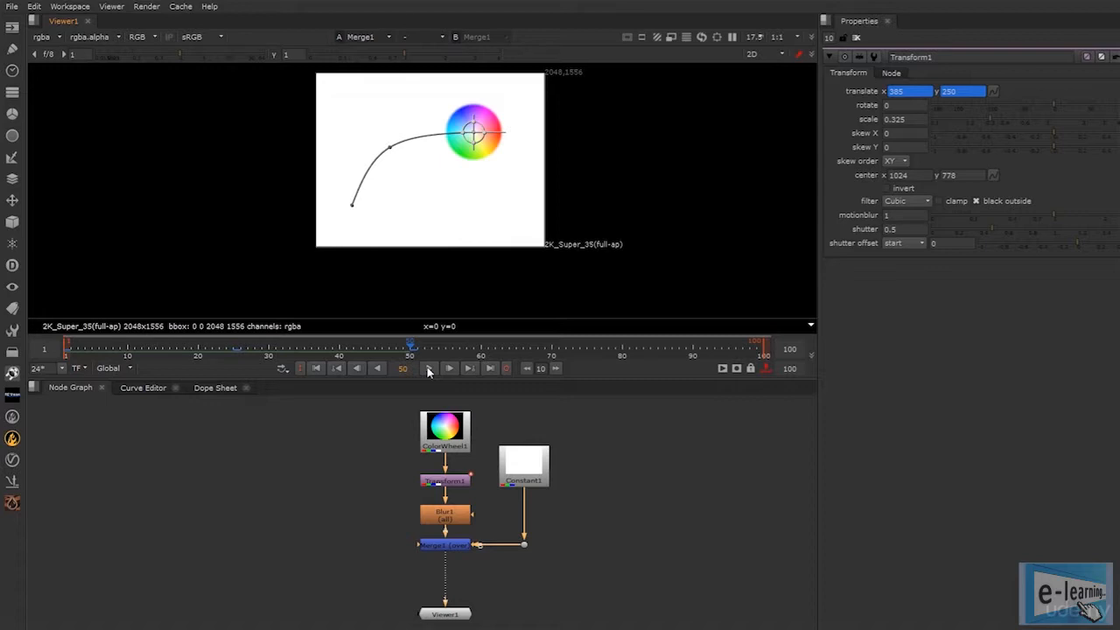
pyautogui.press('j')
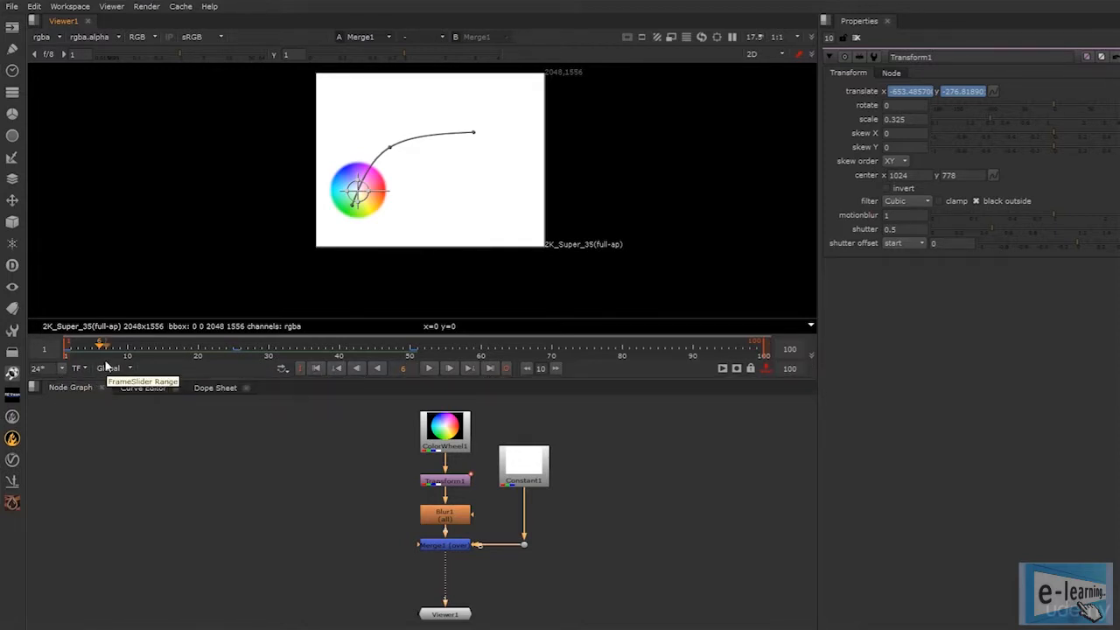
pyautogui.moveTo(105, 348); pyautogui.dragTo(61, 365)
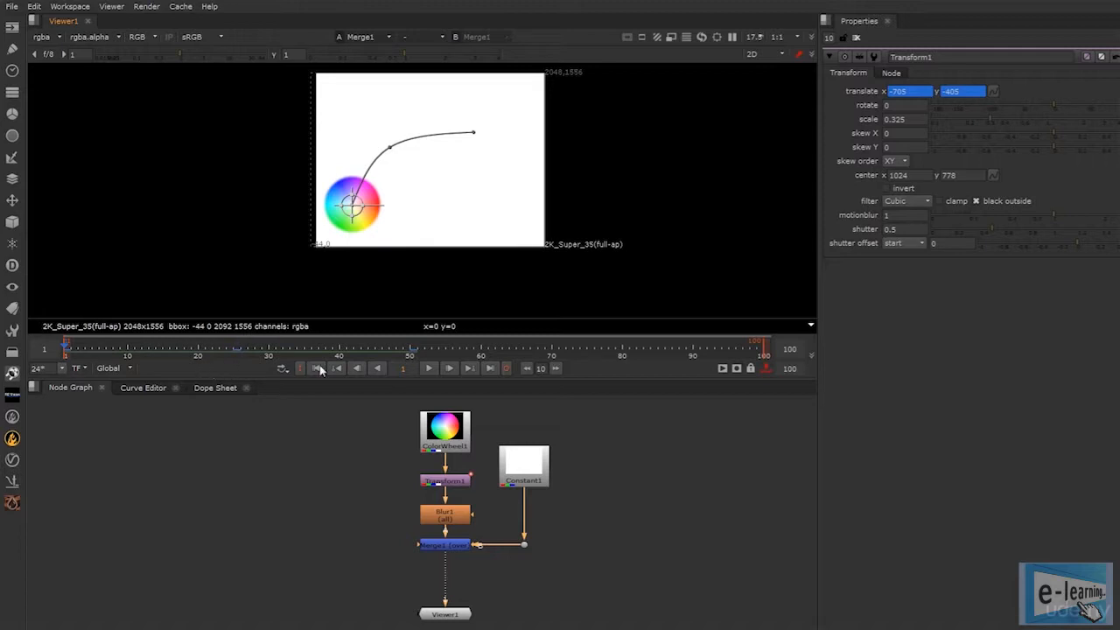
# - Examine the existing keyframes at frames 25 and 50 by scrubbing and jumping between keys and the end of the timeline
pyautogui.click(234, 348)
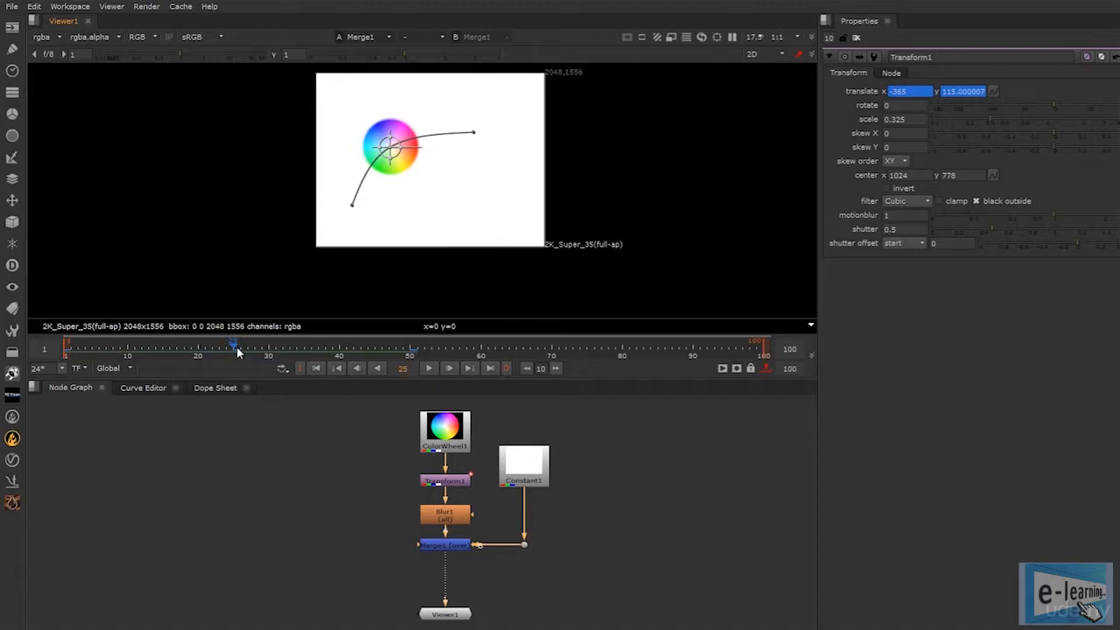
pyautogui.click(266, 348)
pyautogui.moveTo(266, 349); pyautogui.dragTo(411, 370)
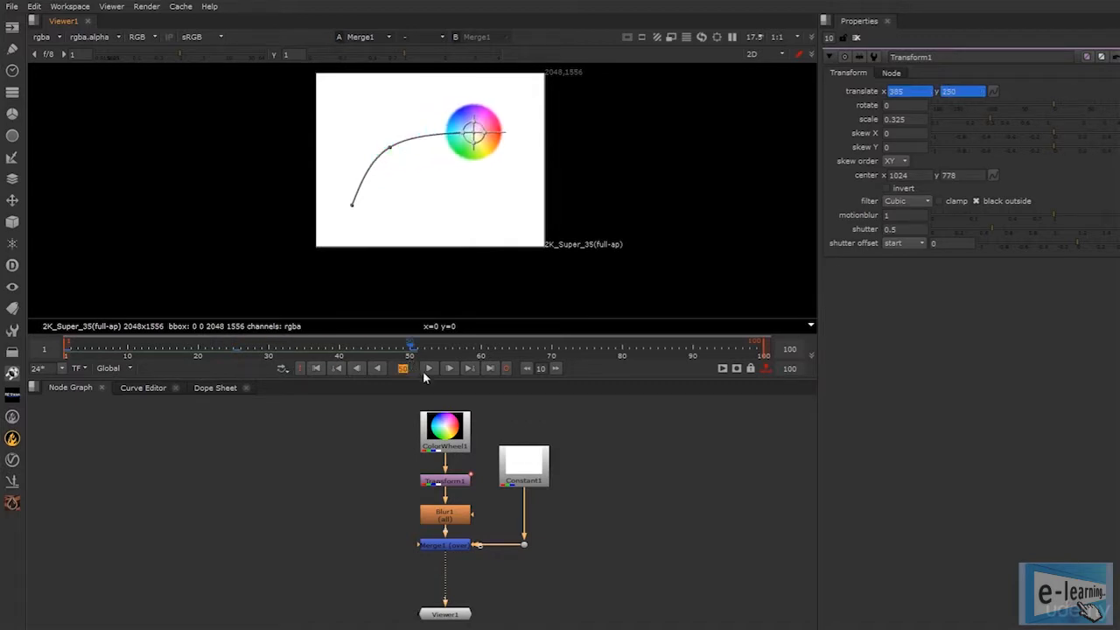
pyautogui.click(428, 369)
pyautogui.click(491, 369)
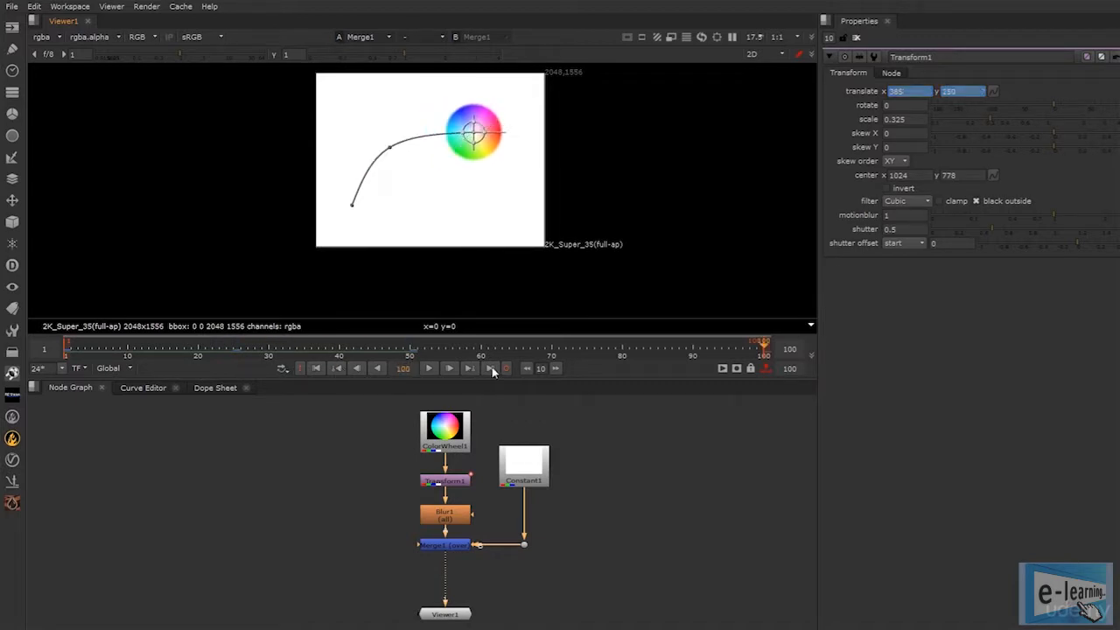
pyautogui.click(336, 369)
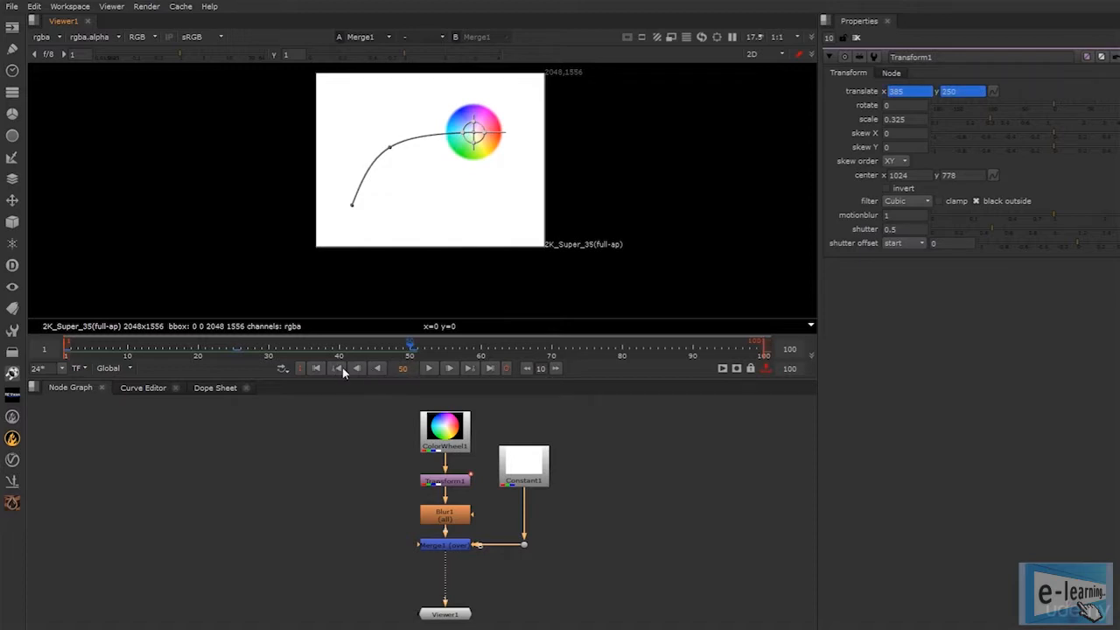
pyautogui.click(337, 369)
pyautogui.click(469, 369)
# - Add a second ColorWheel node in an empty area beside the existing node tree
pyautogui.click(272, 488)
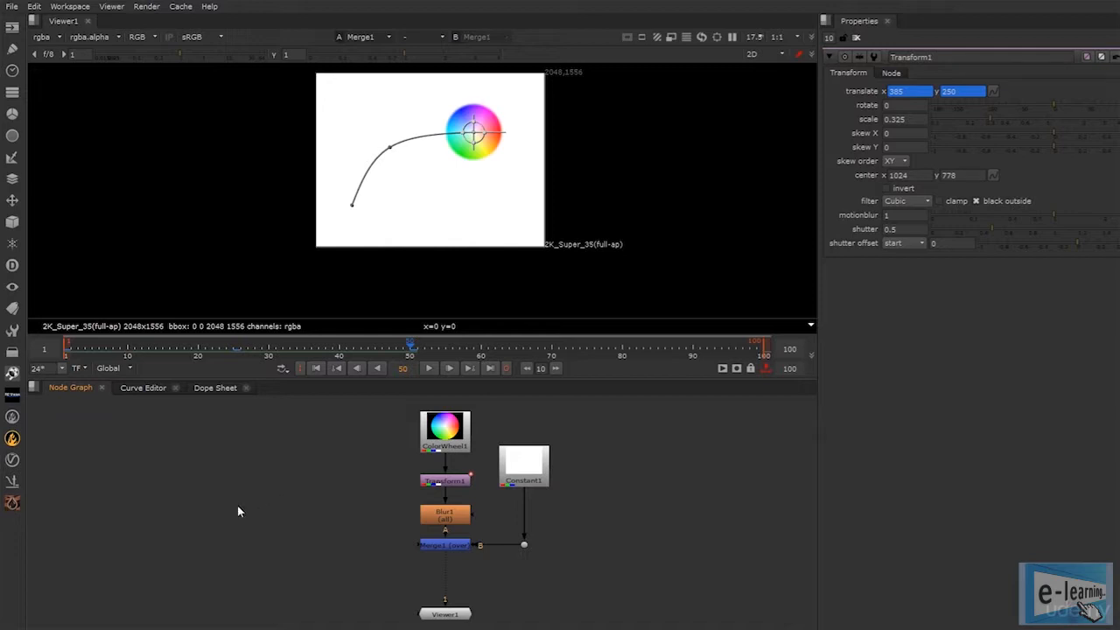
pyautogui.moveTo(237, 505); pyautogui.dragTo(309, 489, button='middle')
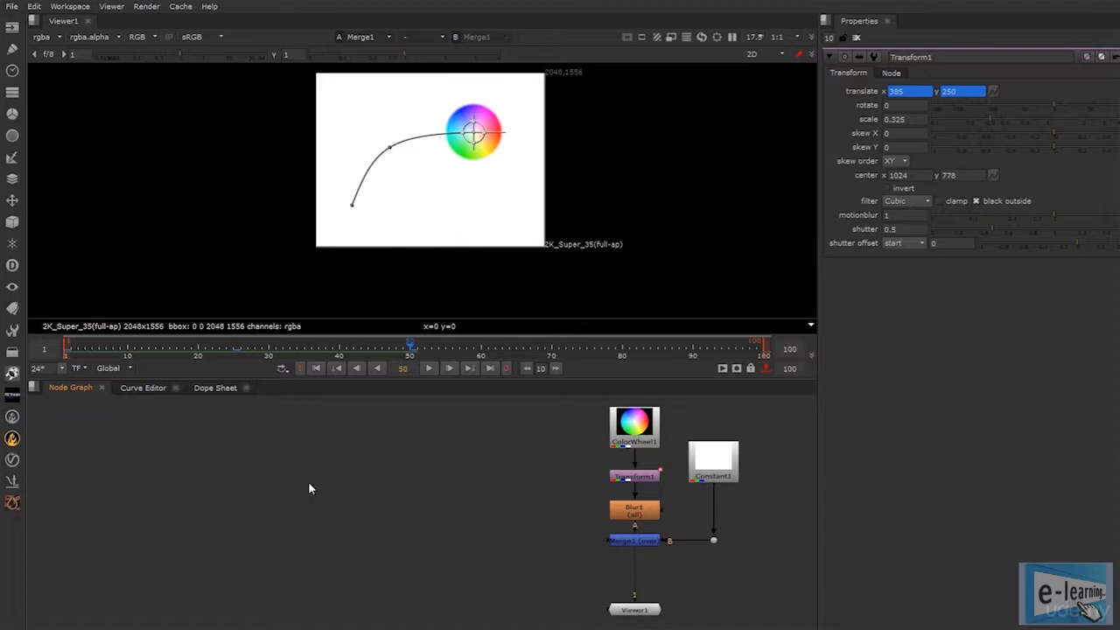
pyautogui.press('Tab')
pyautogui.write('color')
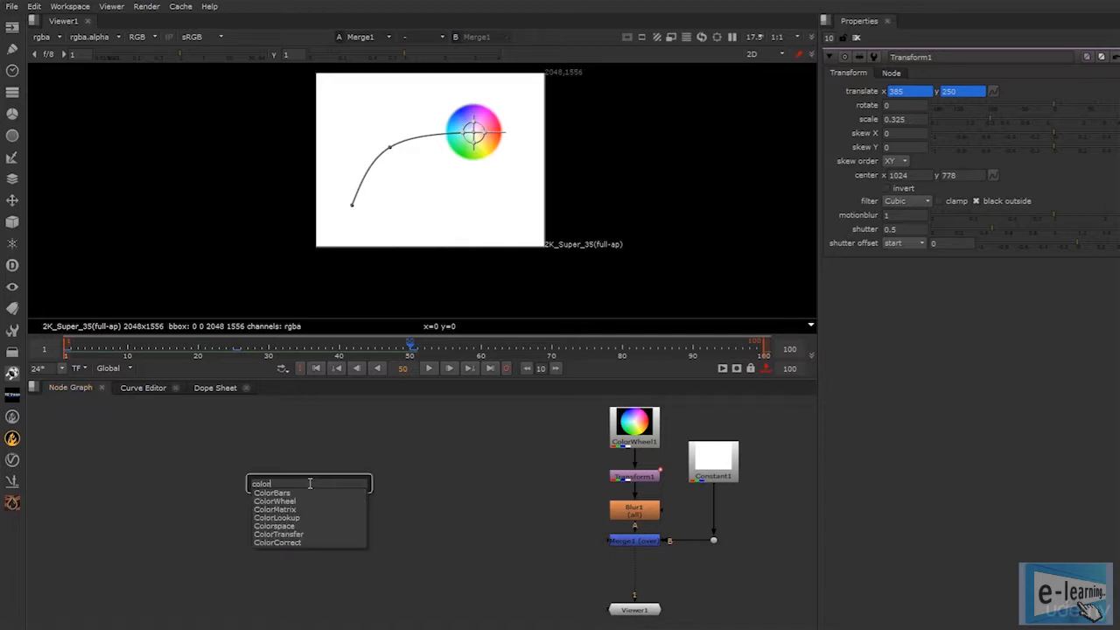
pyautogui.click(297, 502)
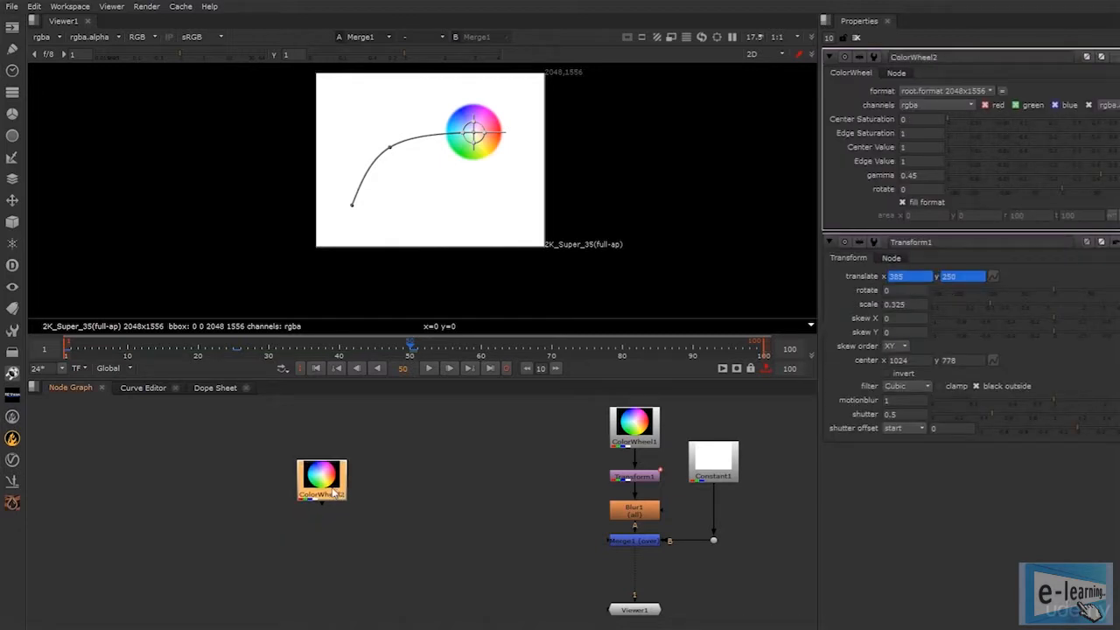
# - Attach a Transform node to the new ColorWheel, connect the viewer to it, and place the viewer node beneath it
pyautogui.click(367, 526)
pyautogui.click(330, 476)
pyautogui.press('t')
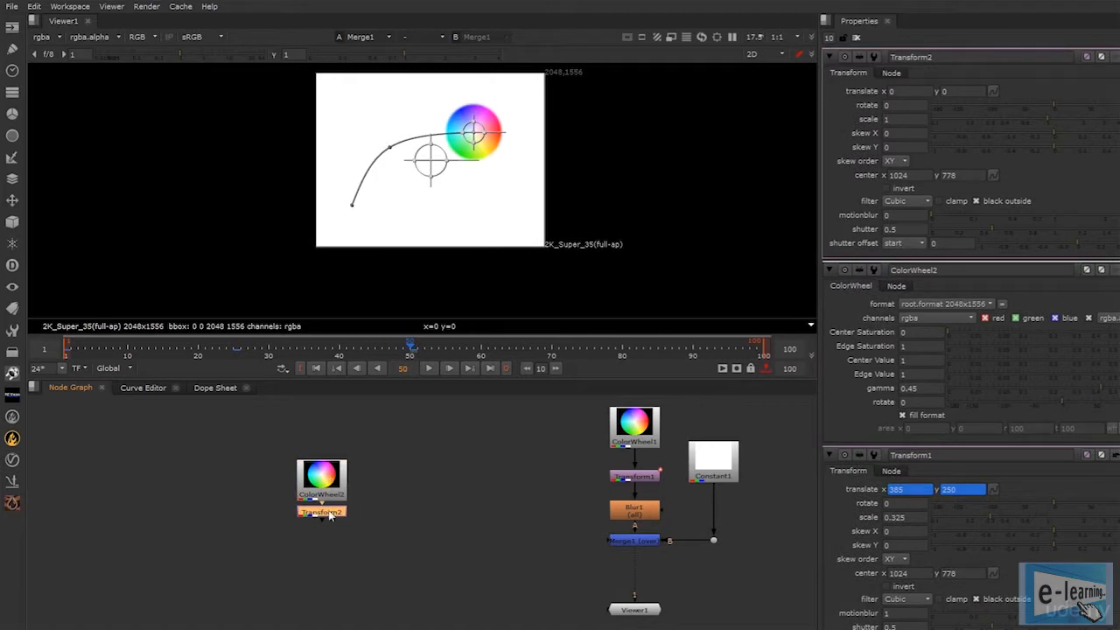
pyautogui.press('1')
pyautogui.moveTo(637, 613); pyautogui.dragTo(319, 561)
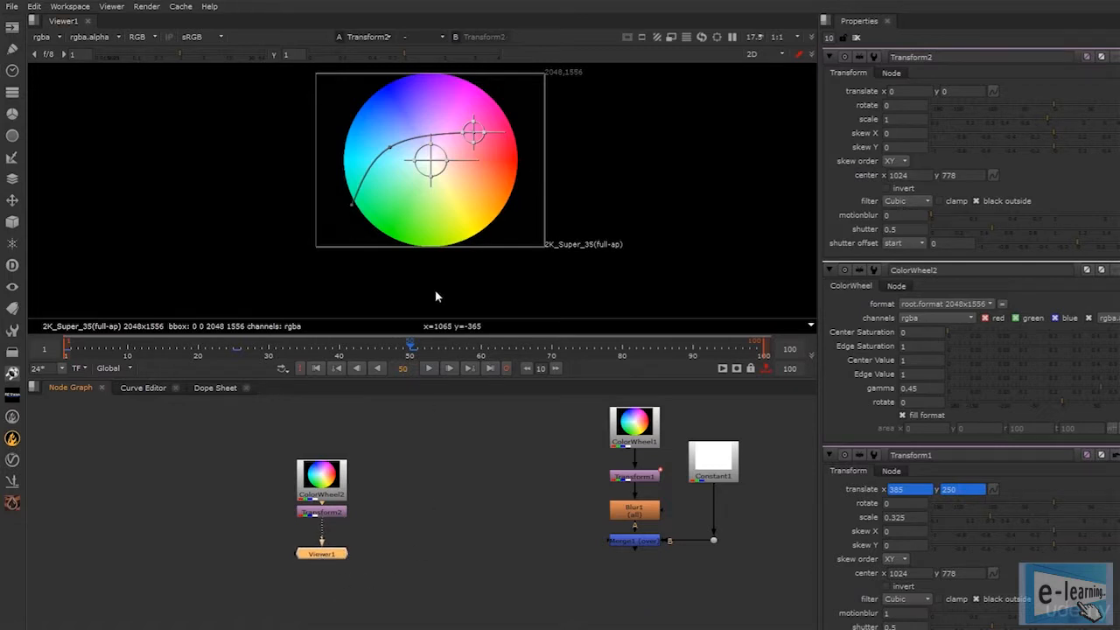
# - Close all open node properties, reopen only those of Transform2, and scale the color wheel to 0.57
pyautogui.click(857, 40)
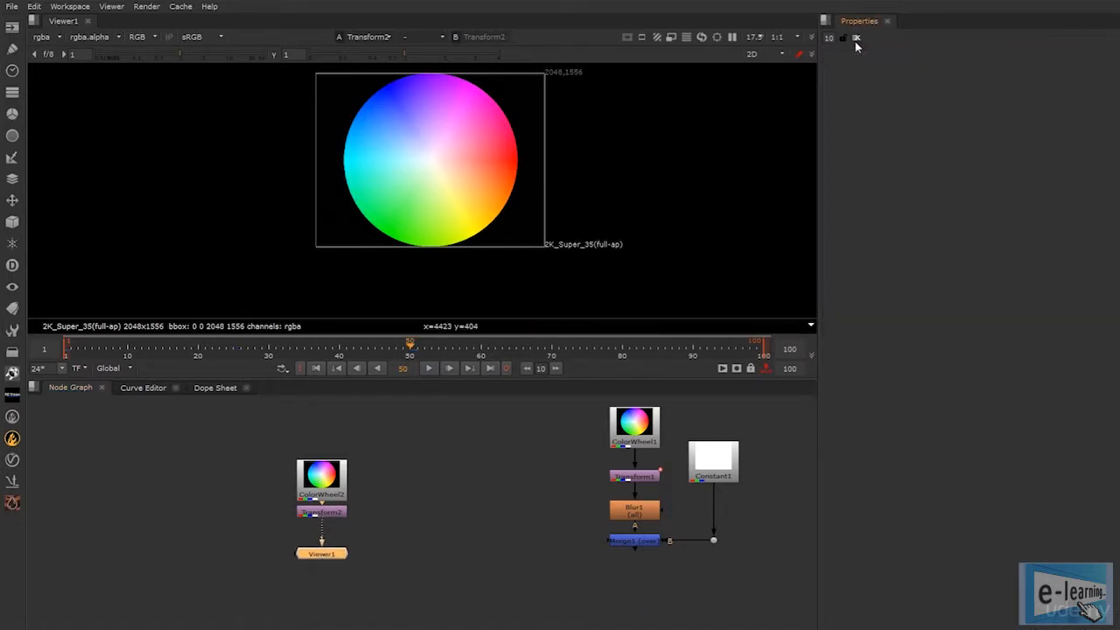
pyautogui.doubleClick(336, 514)
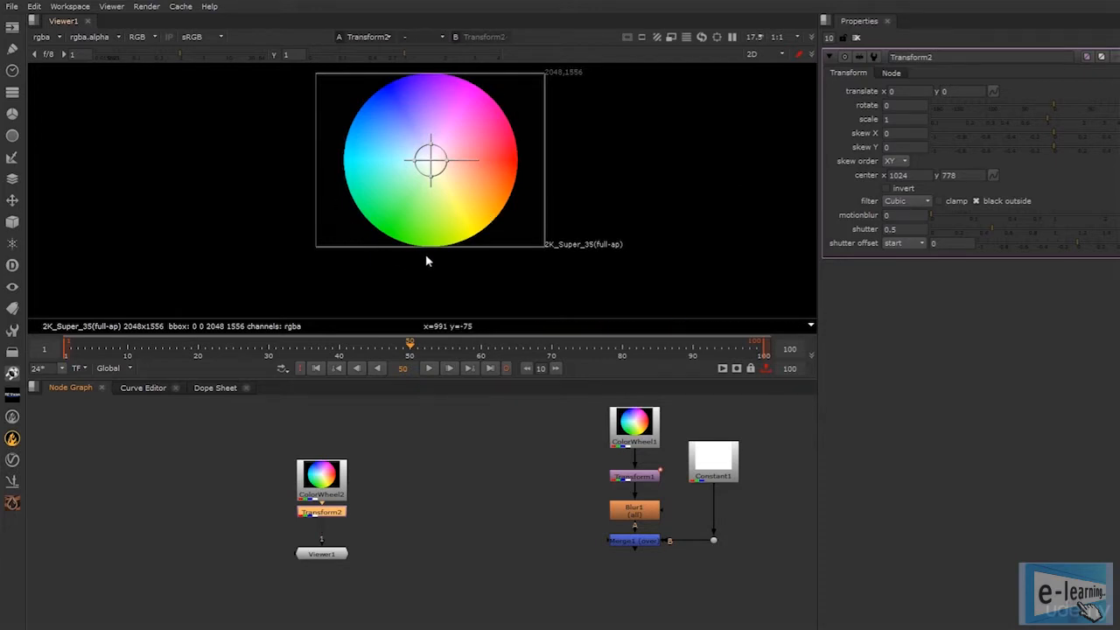
pyautogui.moveTo(1050, 114); pyautogui.dragTo(1016, 133)
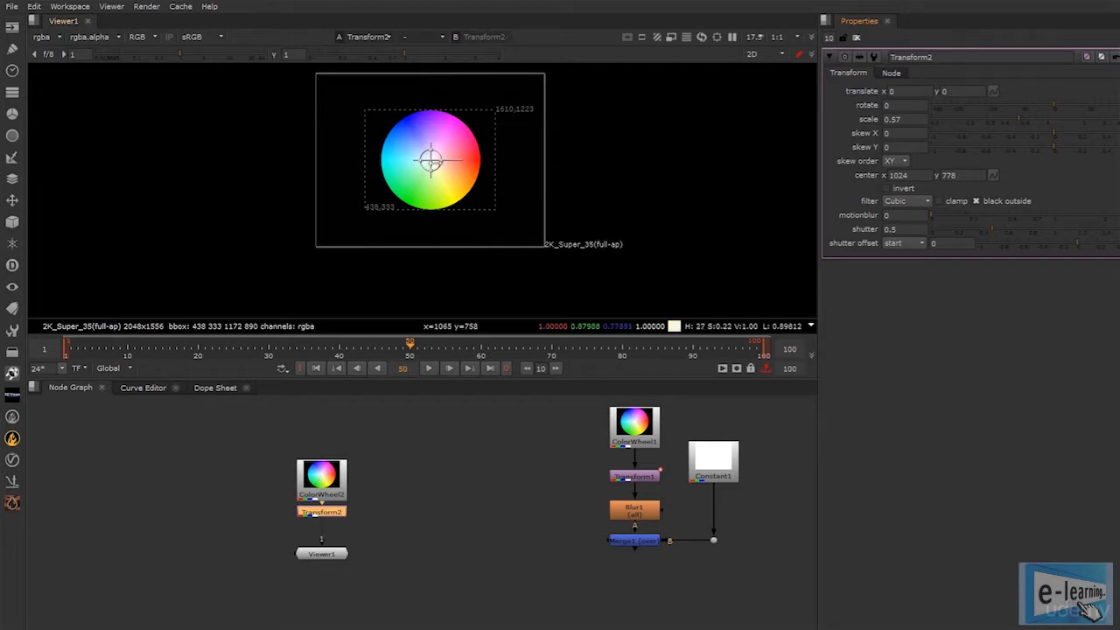
# - Move the wheel to the image's lower-left corner, about x -1015, y -760, and set a translate key at frame 50
pyautogui.moveTo(431, 161); pyautogui.dragTo(316, 245)
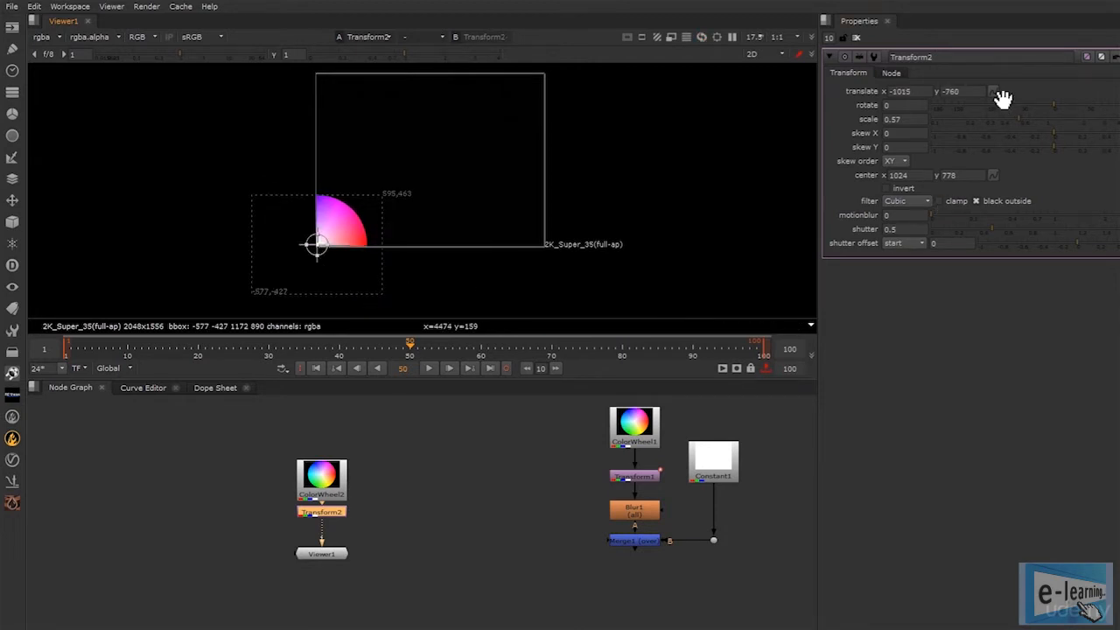
pyautogui.click(994, 92)
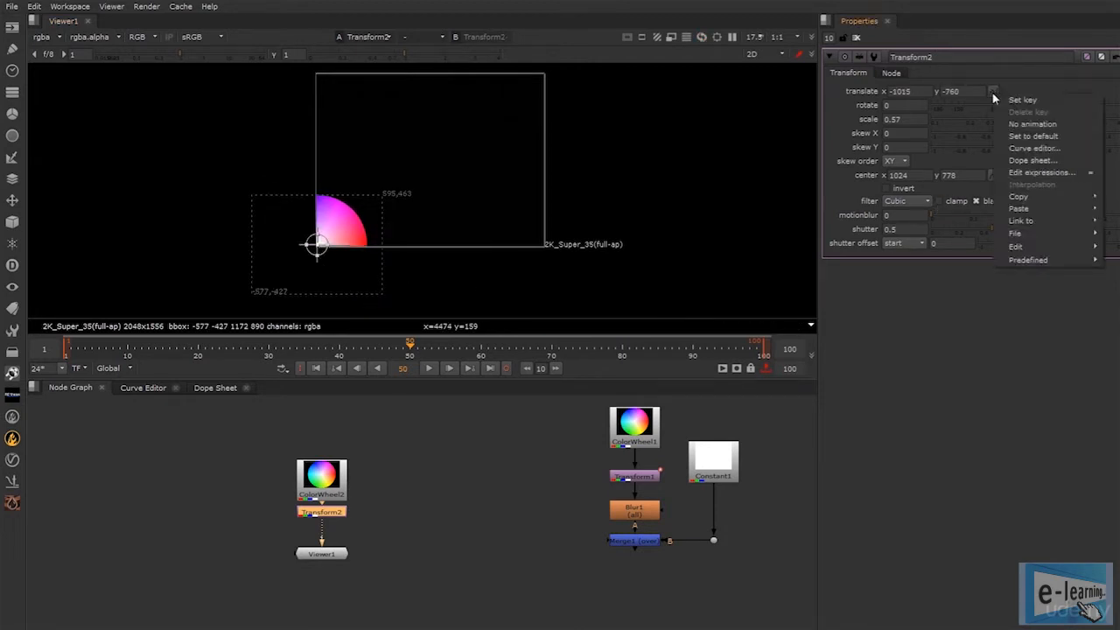
pyautogui.click(1042, 101)
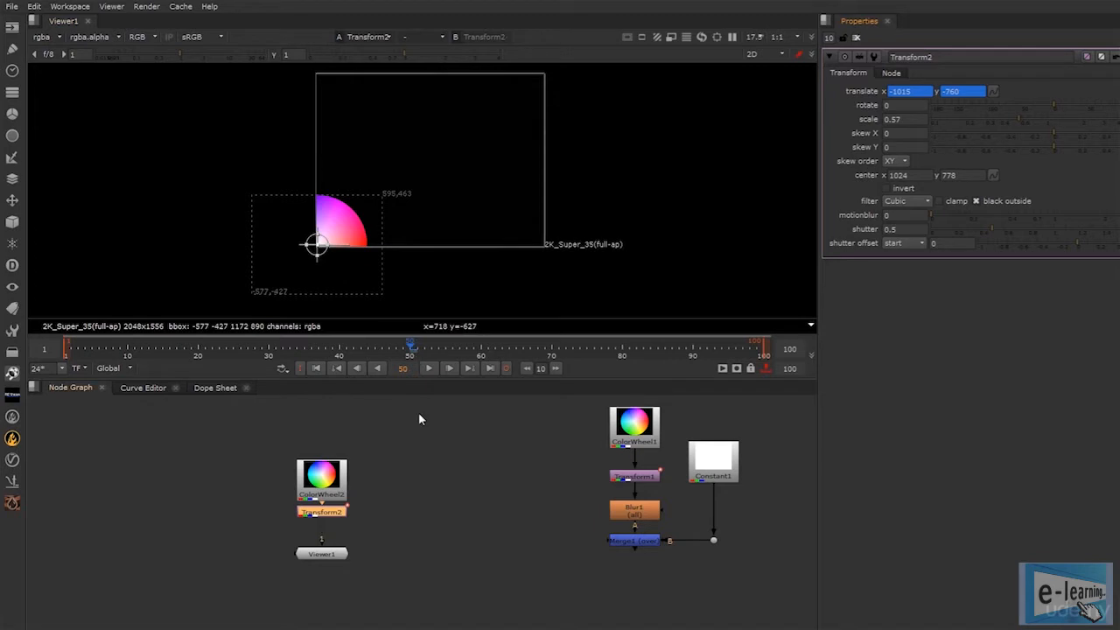
# - At frame 1, move the wheel to the image's upper-right corner, about x 1010, y 760, and play back the motion
pyautogui.click(317, 367)
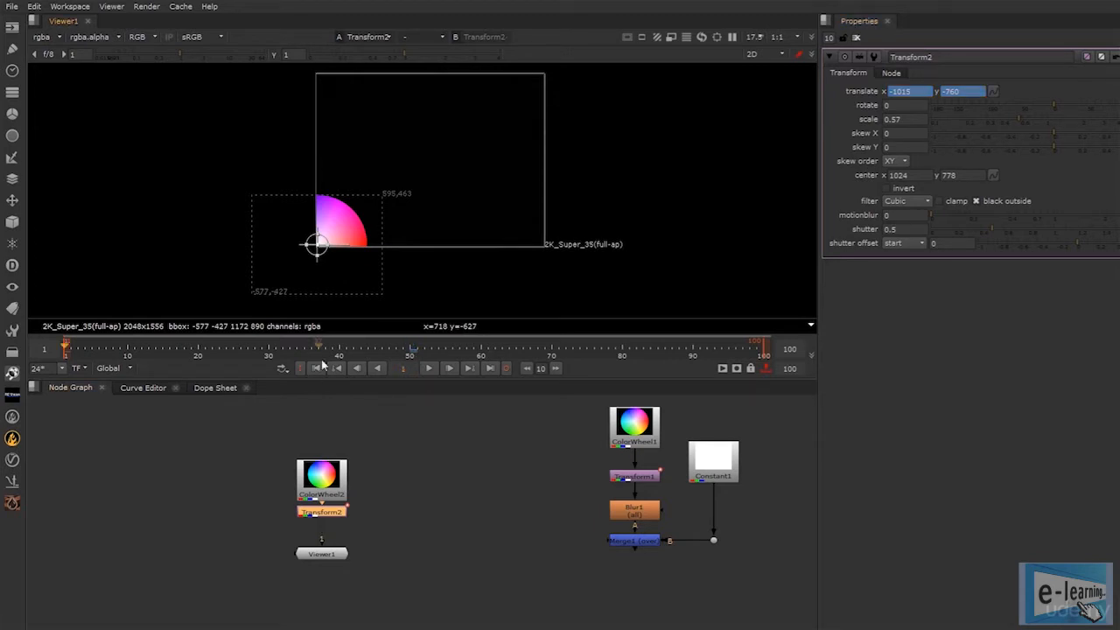
pyautogui.moveTo(318, 246); pyautogui.dragTo(543, 76)
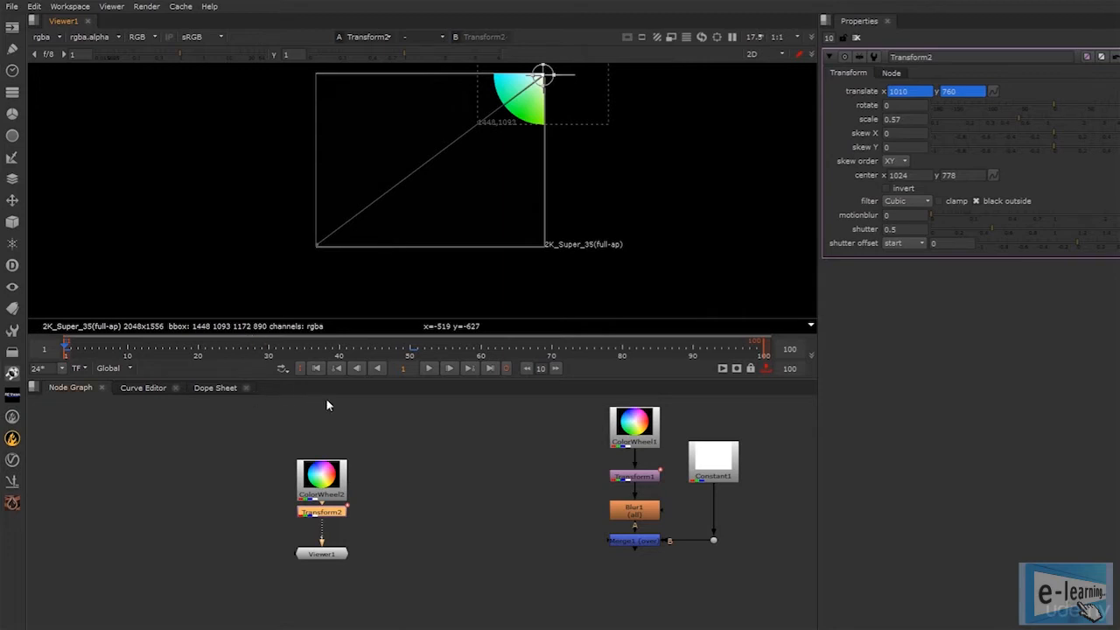
pyautogui.click(429, 369)
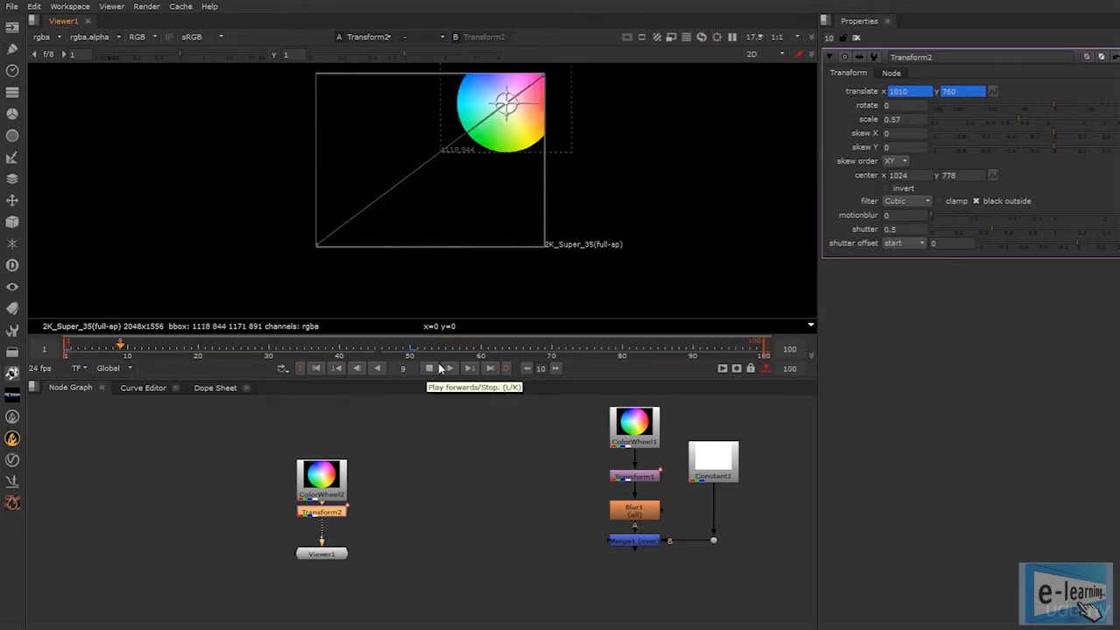
pyautogui.click(440, 369)
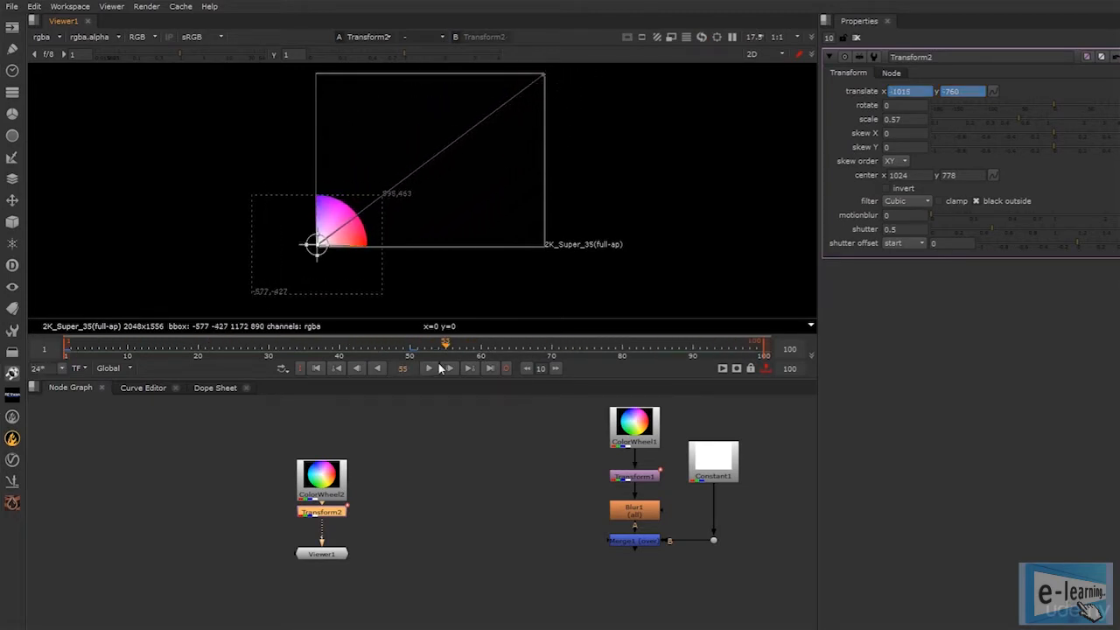
# - Set the playback out point at frame 50 and play the shortened range
pyautogui.moveTo(433, 349); pyautogui.dragTo(413, 370)
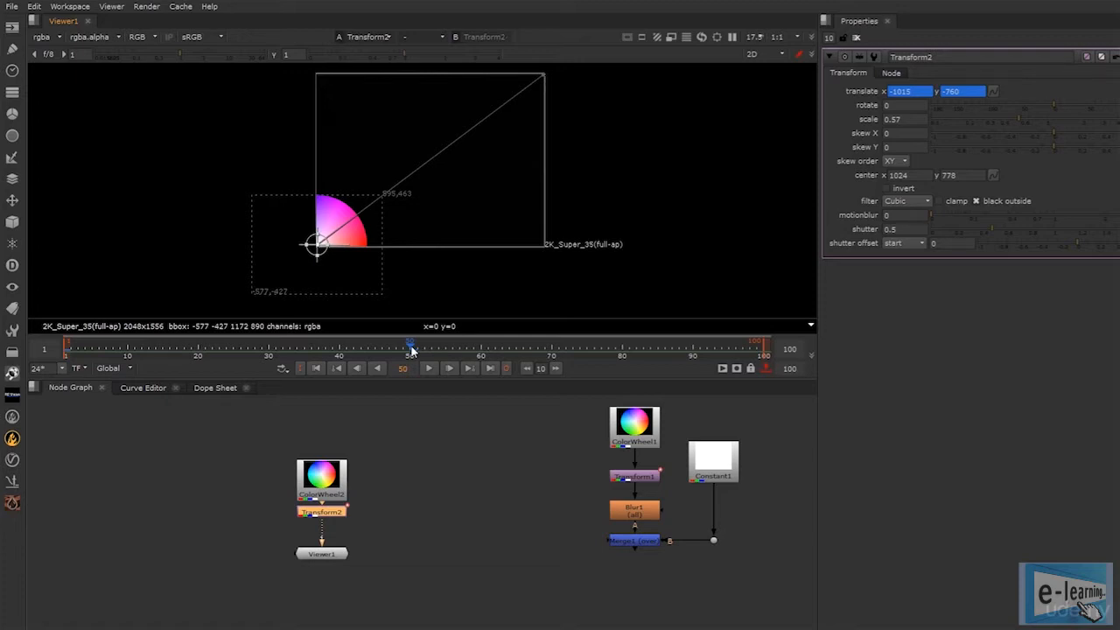
pyautogui.press('o')
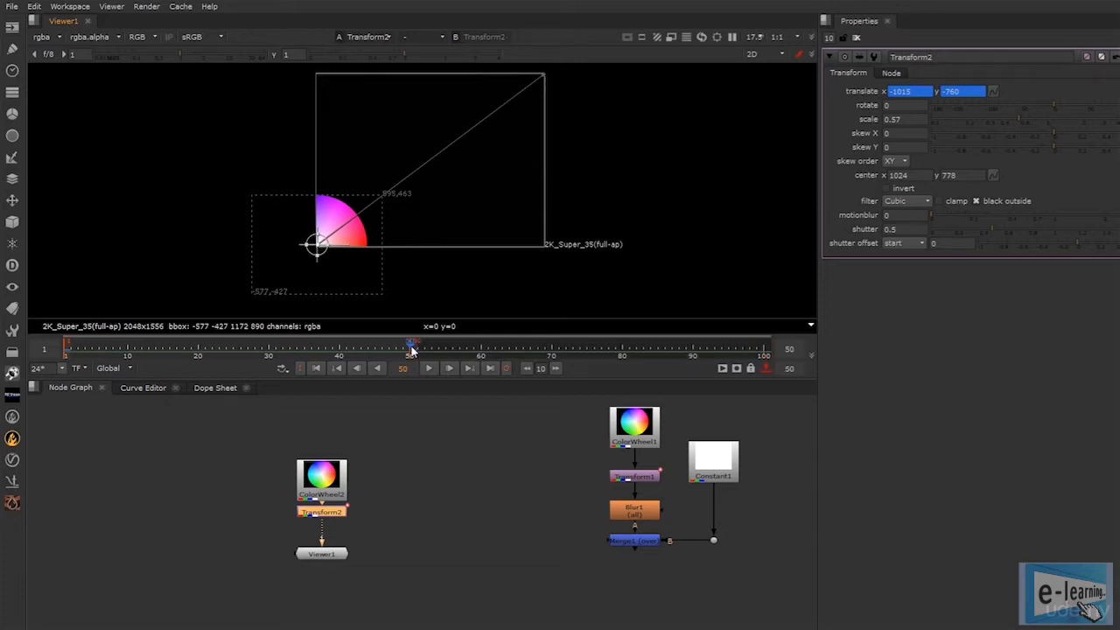
pyautogui.click(428, 368)
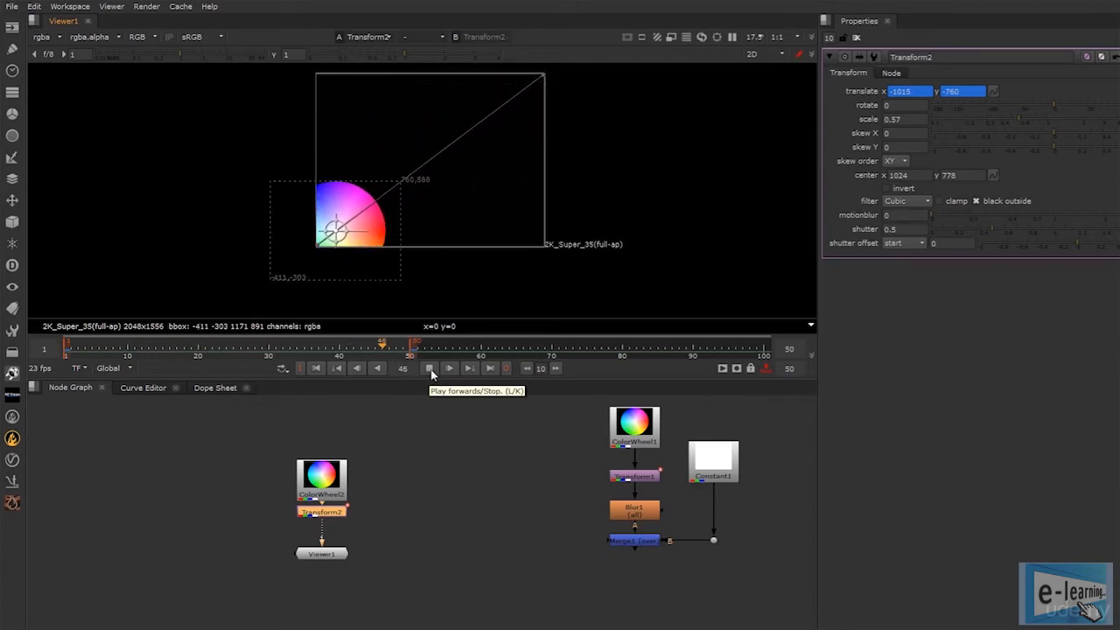
pyautogui.click(429, 368)
# - At frame 30, move the wheel to about x 255, y -275 to curve its path, and play back the result
pyautogui.moveTo(87, 348); pyautogui.dragTo(268, 362)
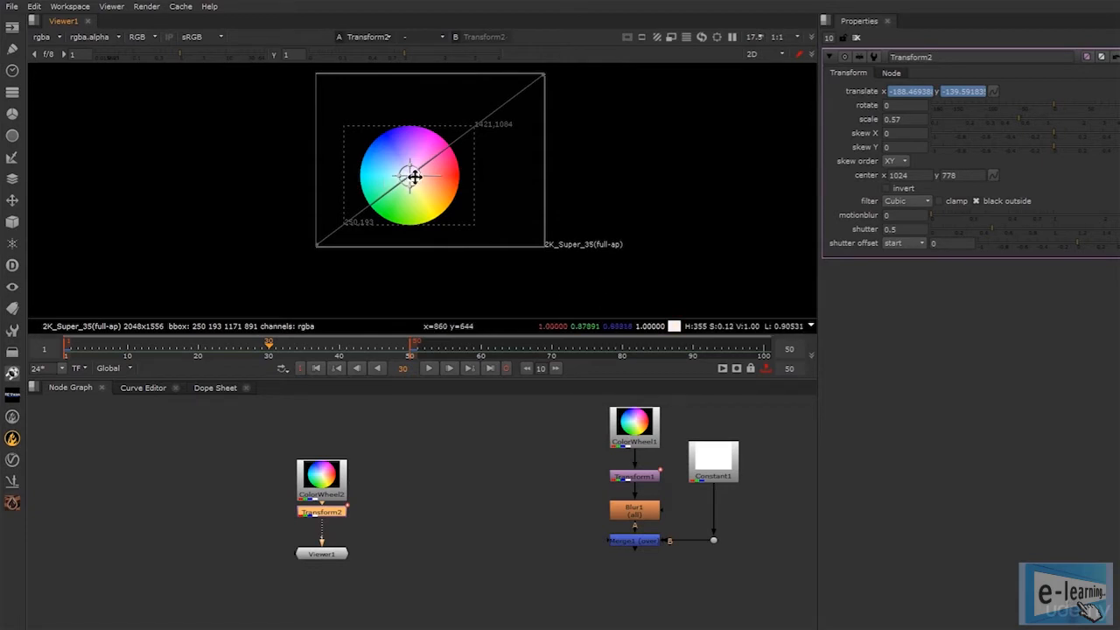
pyautogui.moveTo(411, 176); pyautogui.dragTo(459, 190)
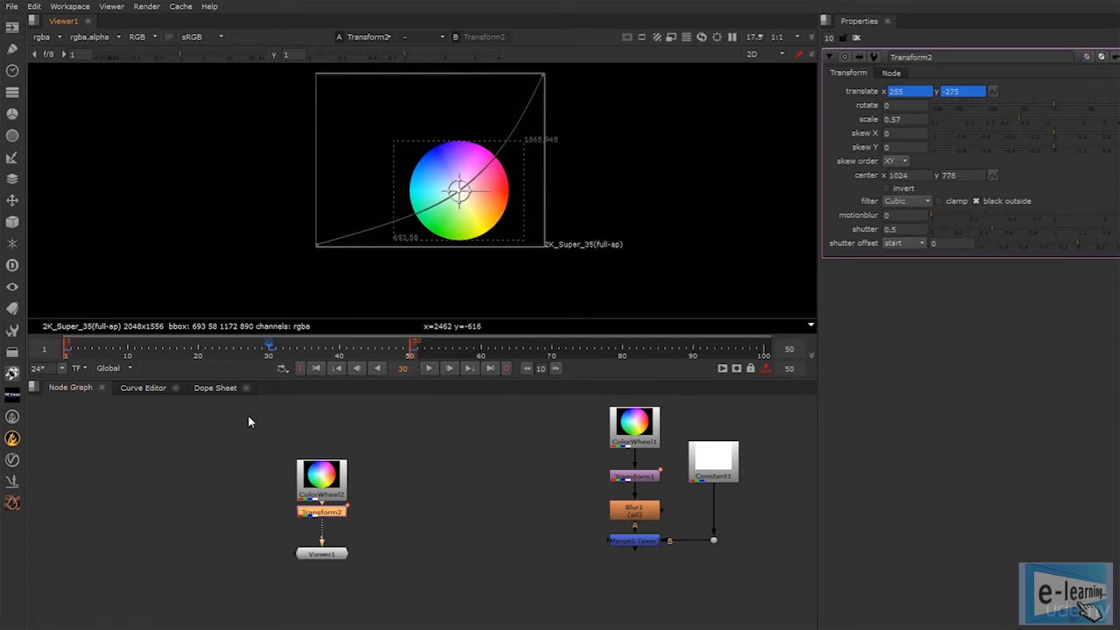
pyautogui.click(314, 369)
pyautogui.click(429, 368)
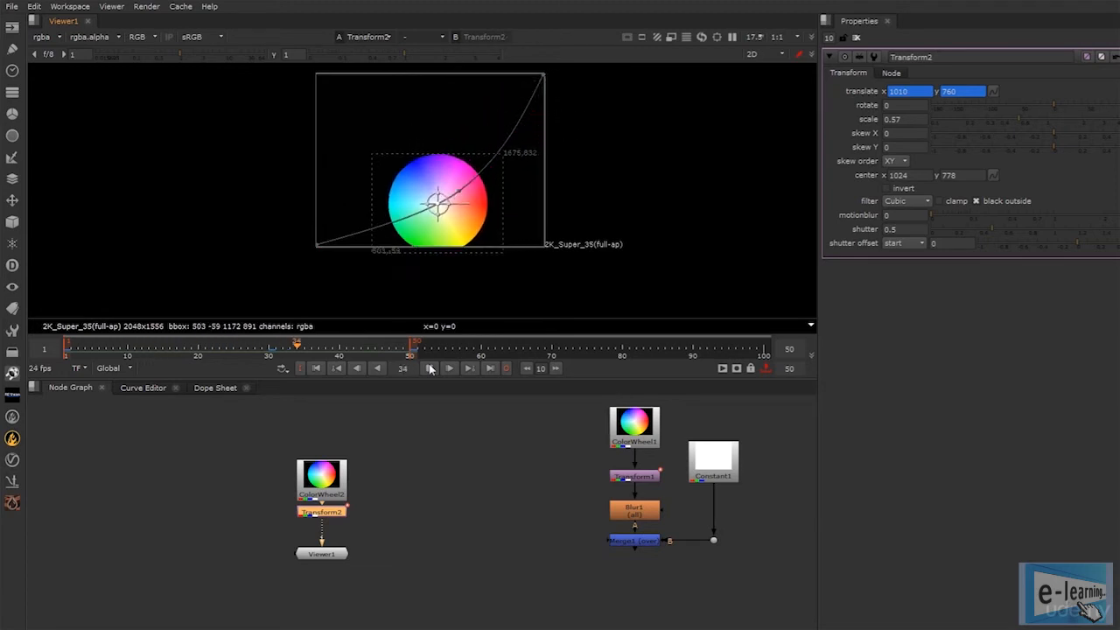
pyautogui.click(430, 368)
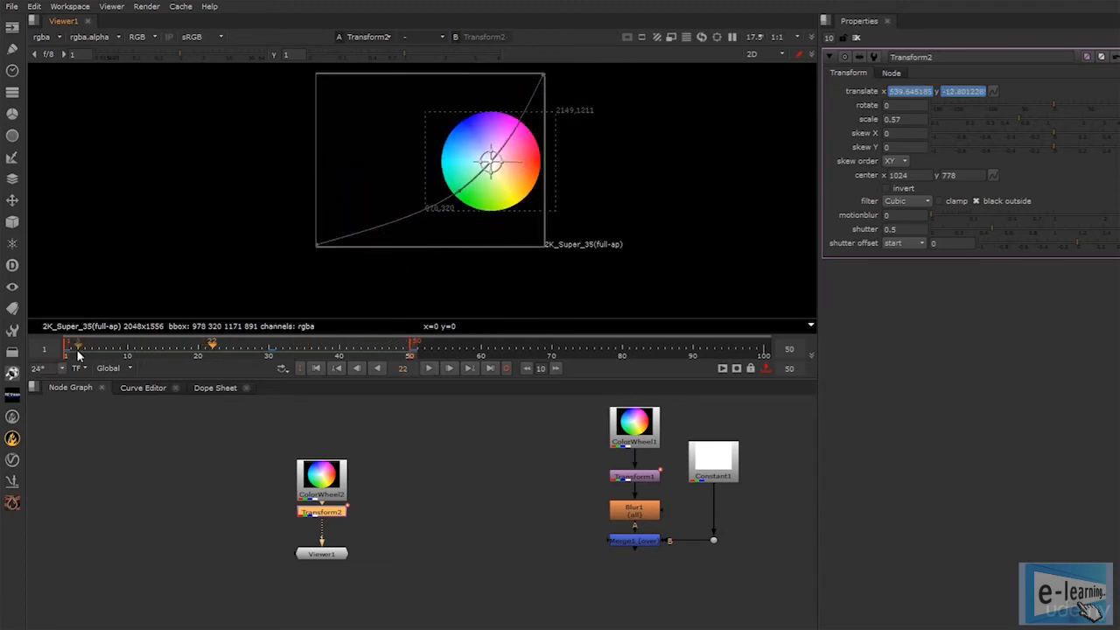
# - In the Dope Sheet, move Transform2's middle translate key from frame 30 to frame 20
pyautogui.click(211, 389)
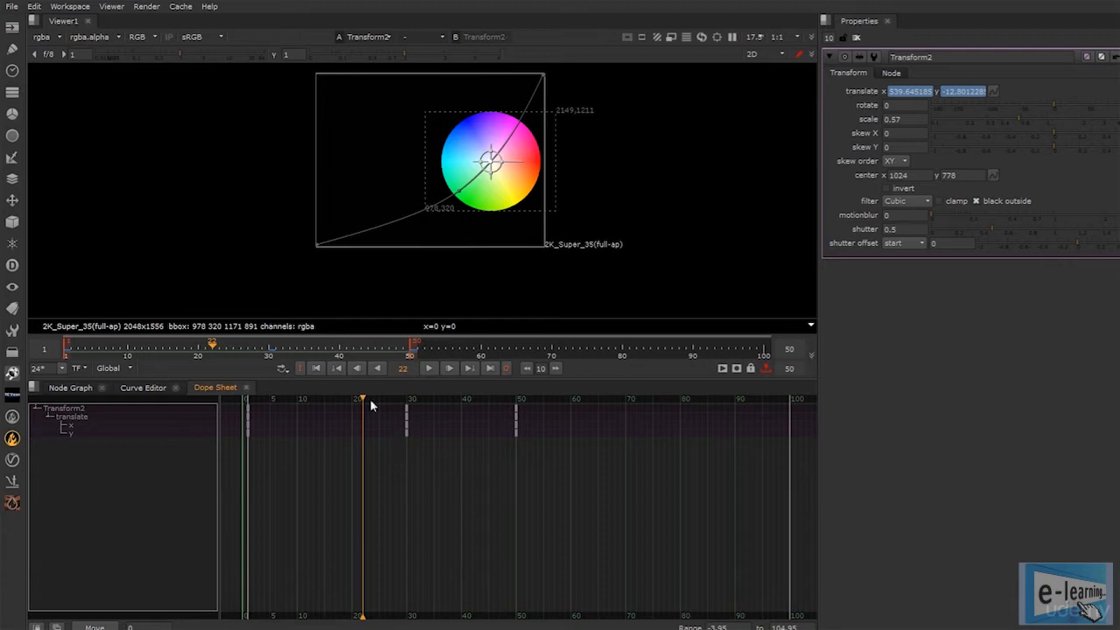
pyautogui.moveTo(363, 398)
pyautogui.mouseDown()
pyautogui.moveTo(407, 400)
pyautogui.moveTo(407, 410)
pyautogui.mouseUp()
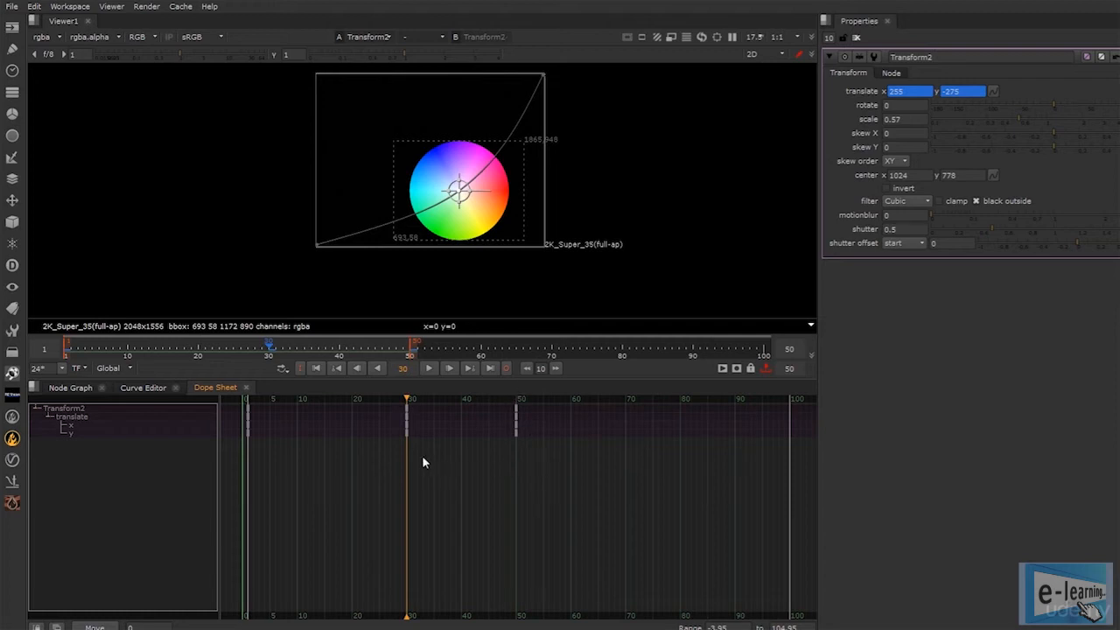
pyautogui.moveTo(425, 455); pyautogui.dragTo(400, 401)
pyautogui.moveTo(407, 408); pyautogui.dragTo(352, 412)
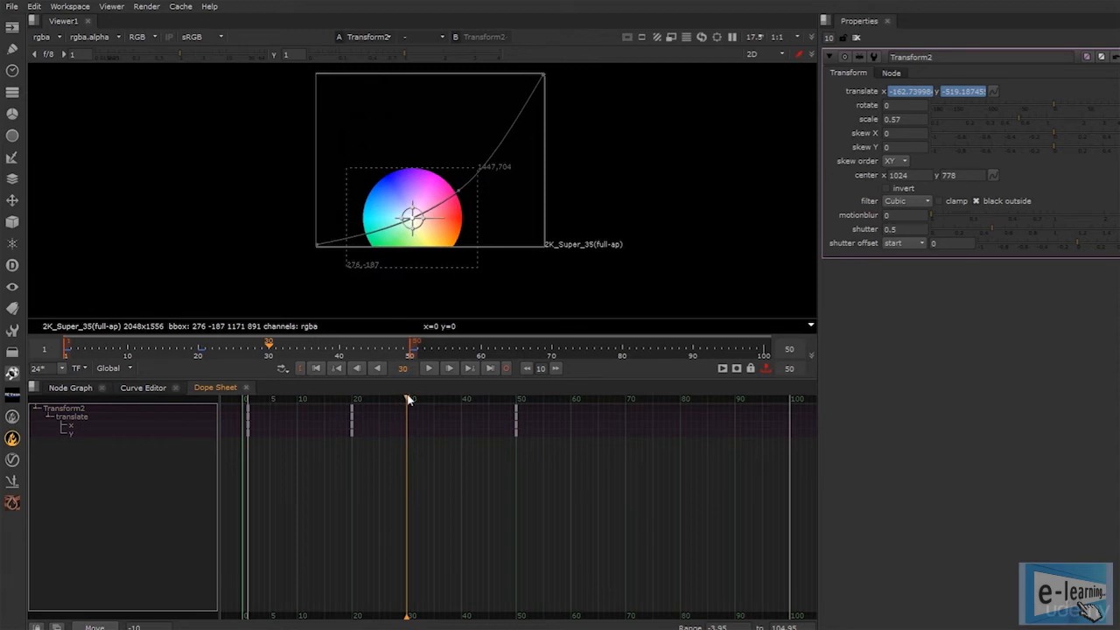
# - Play back the retimed animation and return to frame 1
pyautogui.click(429, 367)
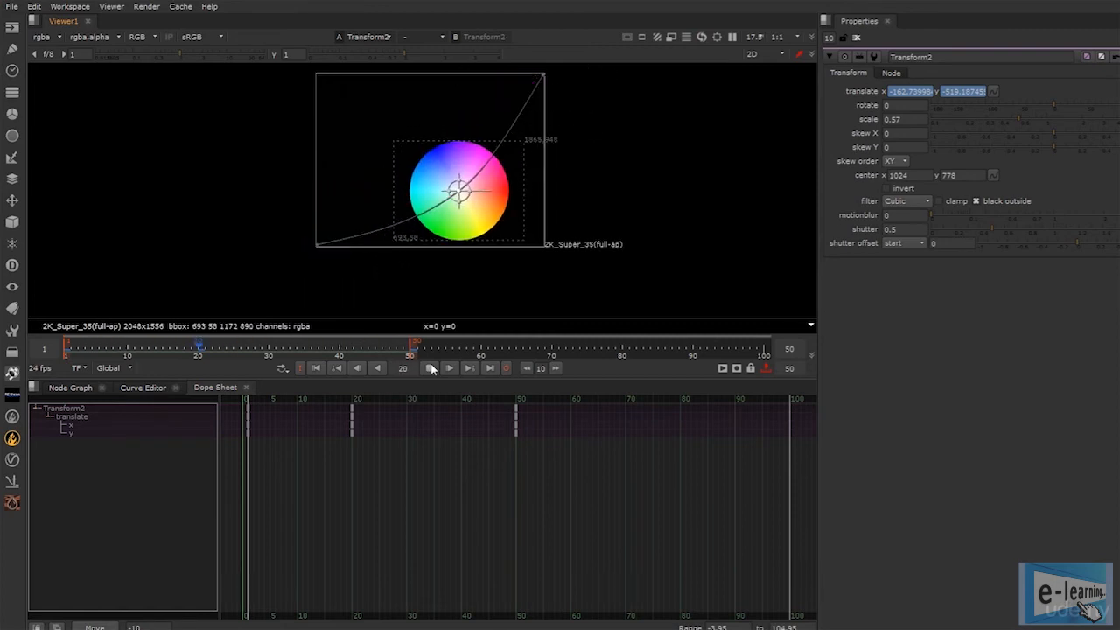
pyautogui.click(432, 368)
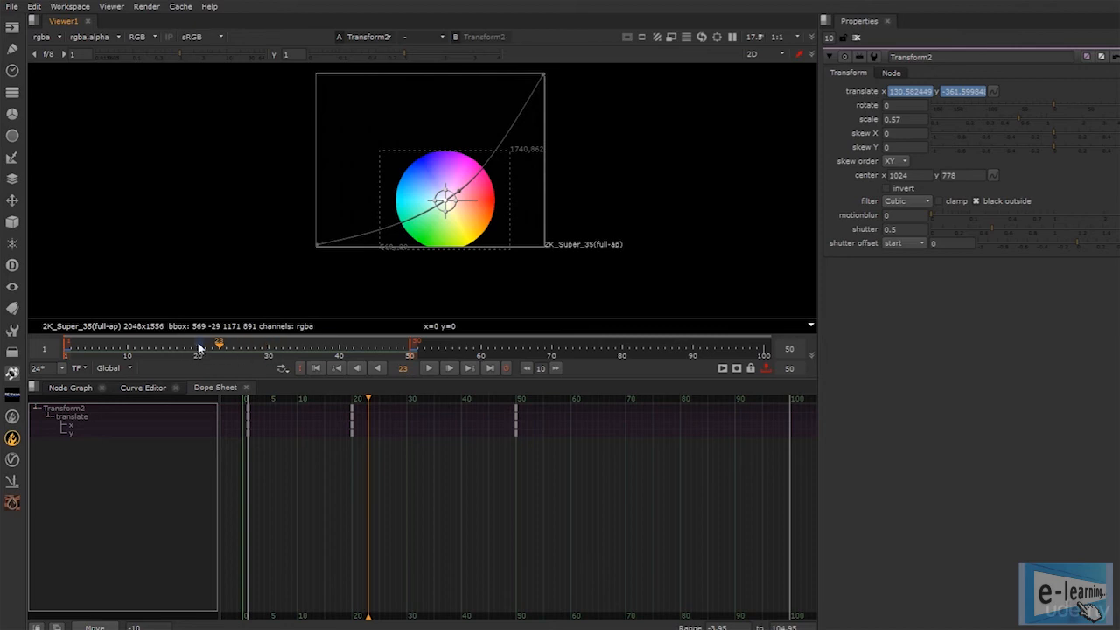
pyautogui.press('Home')
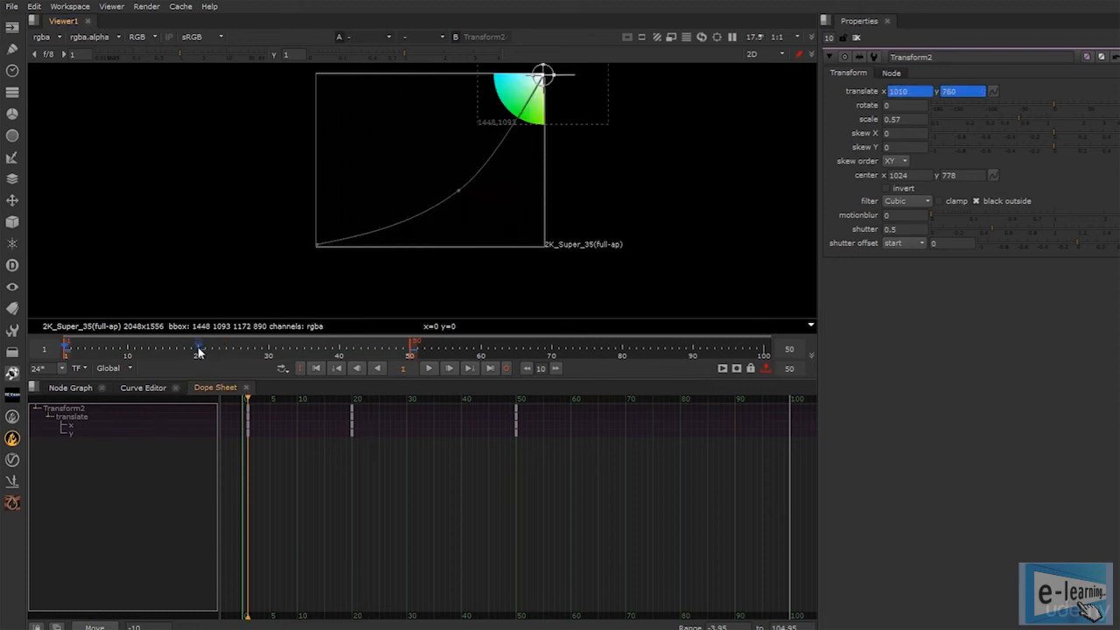